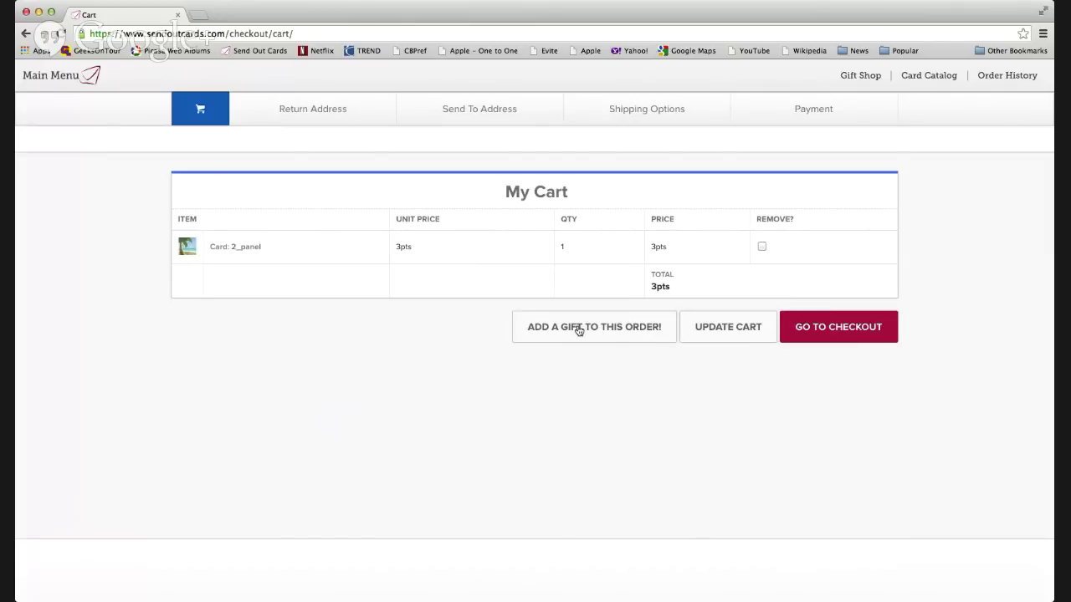
- Browse the gifts that can be added to the order and examine the 4 Pack Brownies options and description
left_click(578, 329)
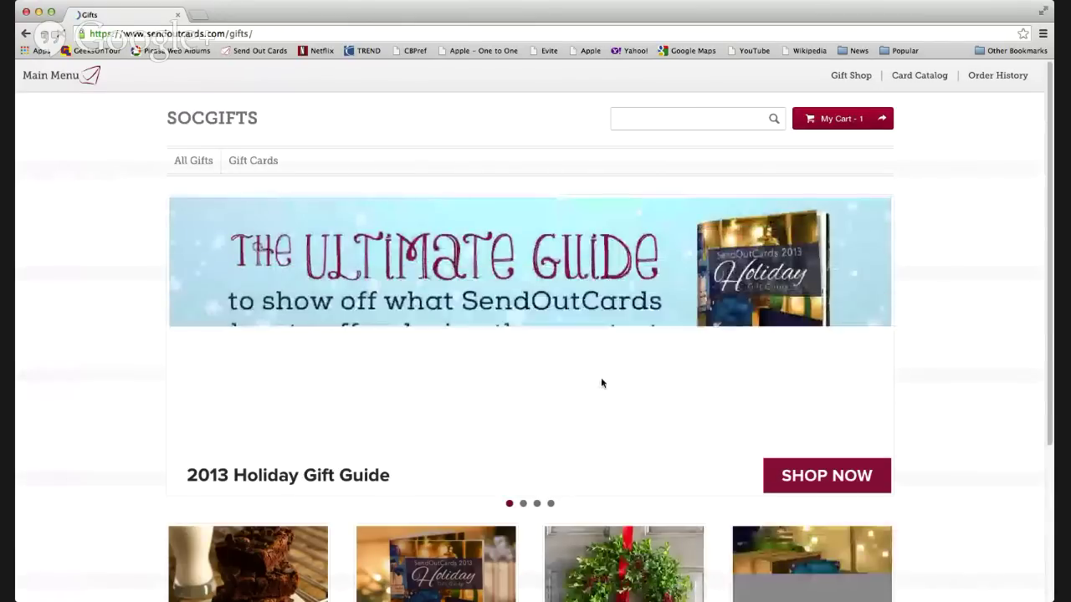
scroll(600, 383, "down", 3)
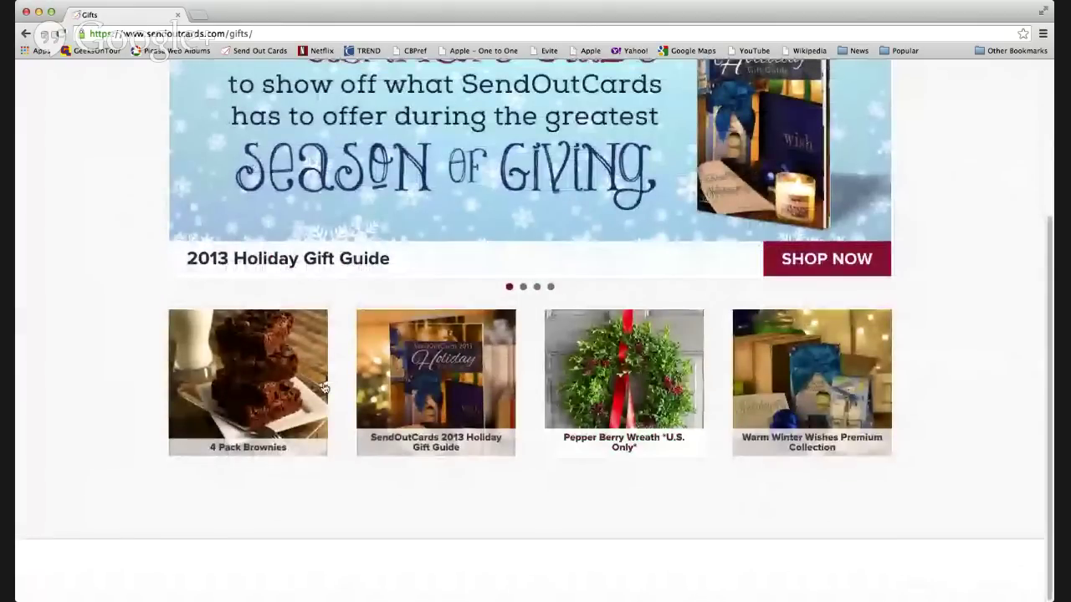
left_click(258, 390)
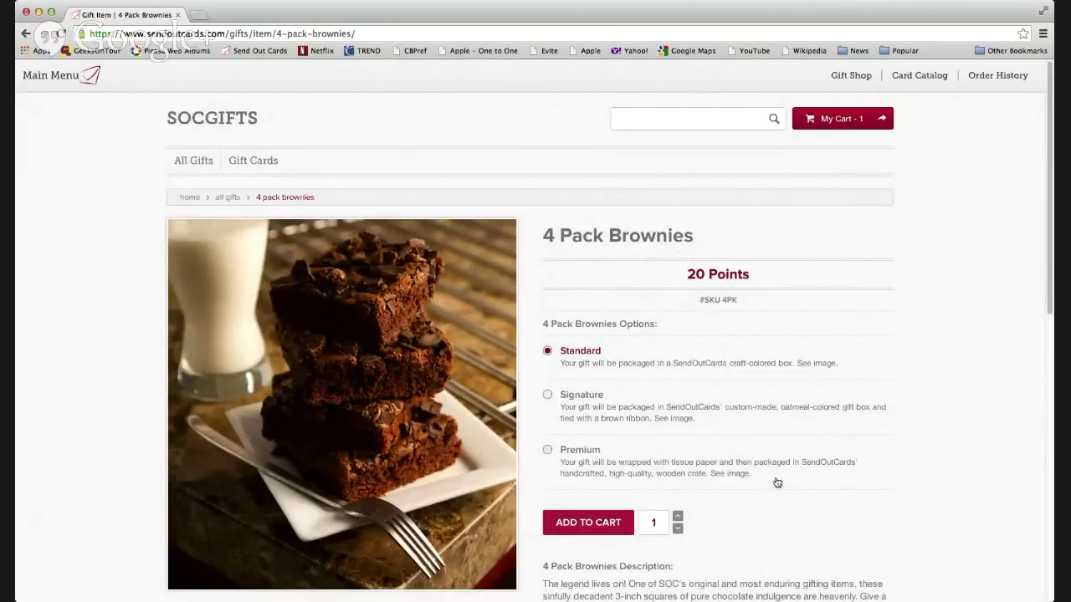
scroll(777, 483, "down", 5)
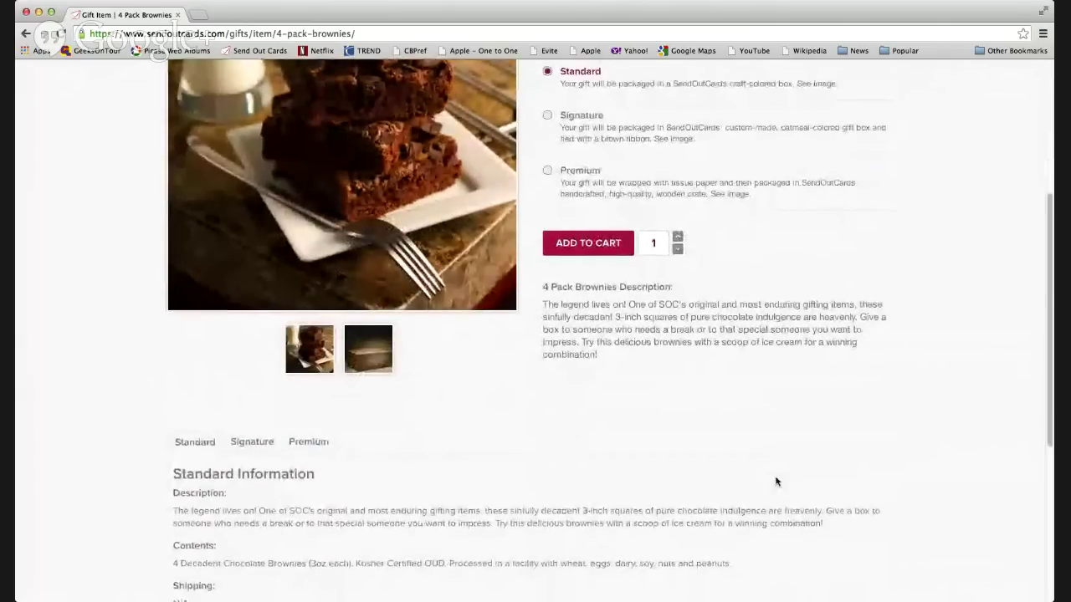
scroll(777, 483, "up", 5)
scroll(777, 482, "up", 1)
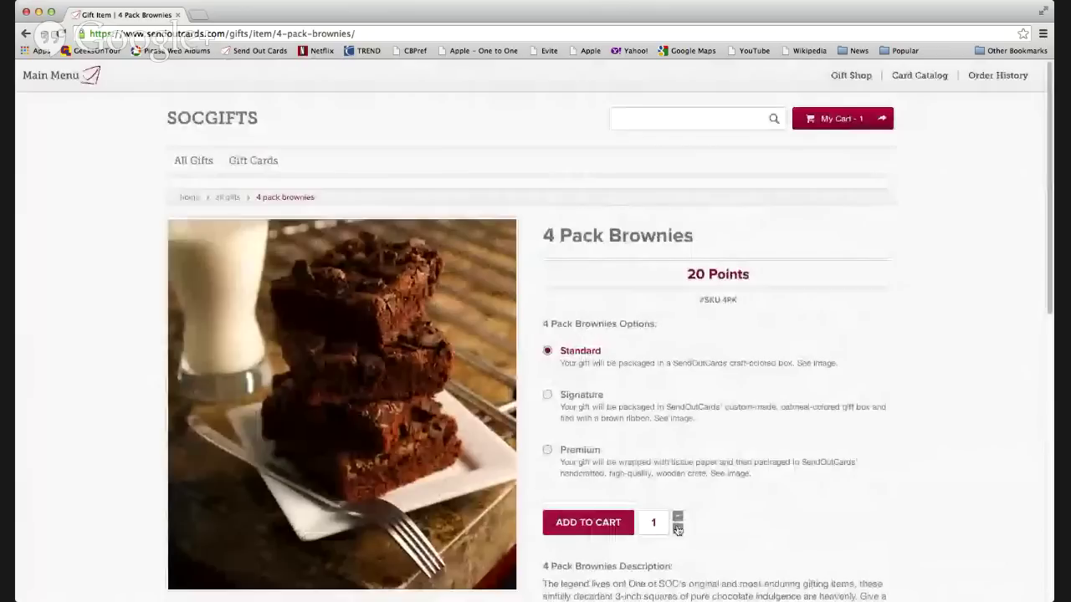
- Set the 4 Pack Brownies quantity to 0 and return to the cart without adding the gift
left_click(678, 528)
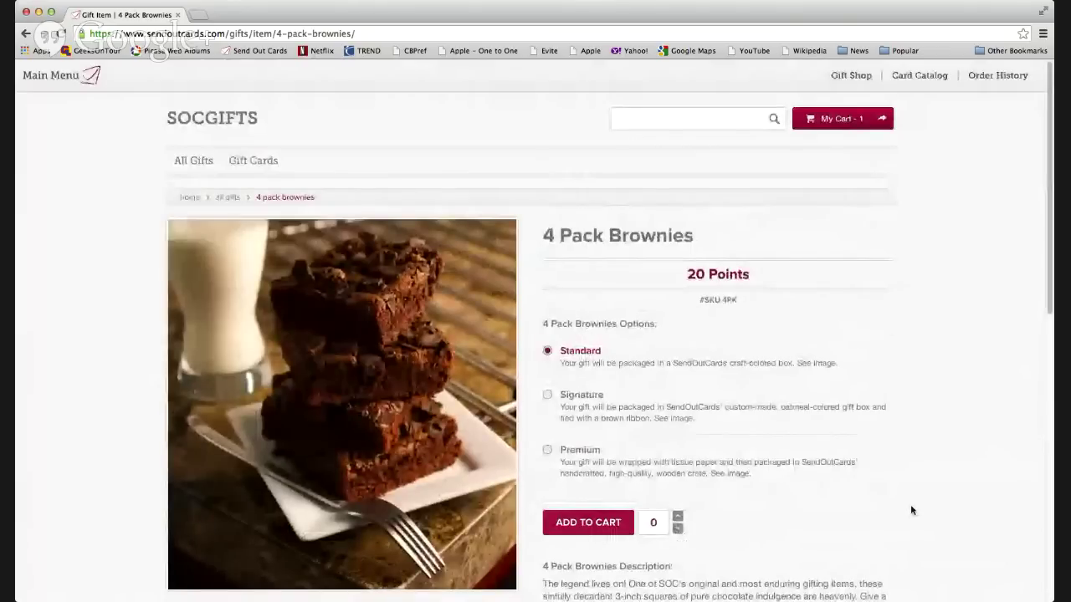
scroll(910, 506, "down", 2)
scroll(910, 506, "down", 2)
scroll(910, 506, "up", 2)
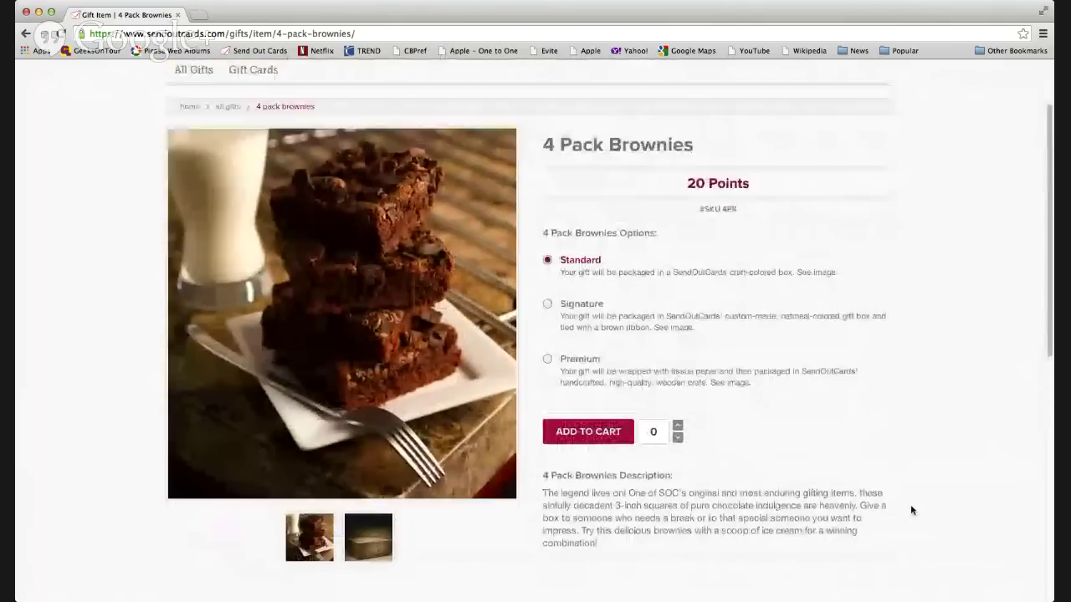
scroll(910, 510, "up", 2)
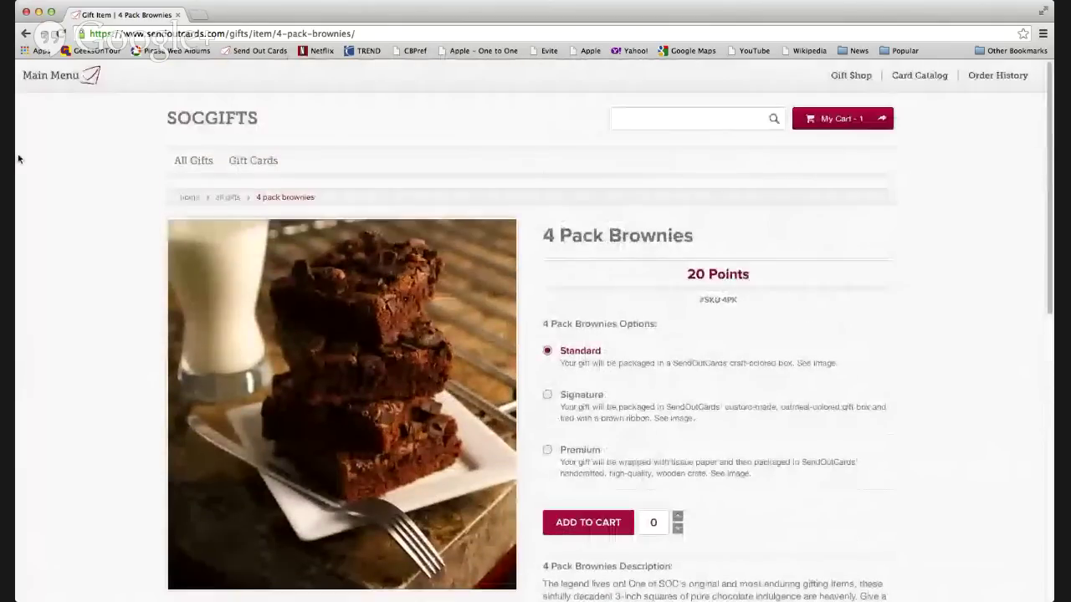
left_click(859, 122)
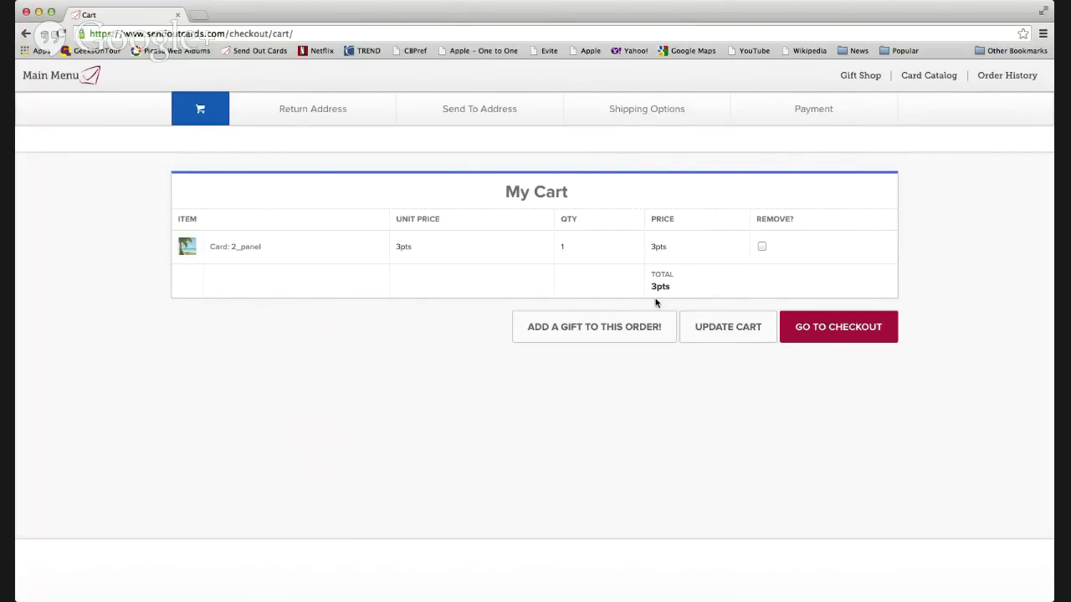
- Check out the two-panel card order and accept the prefilled return address
left_click(865, 327)
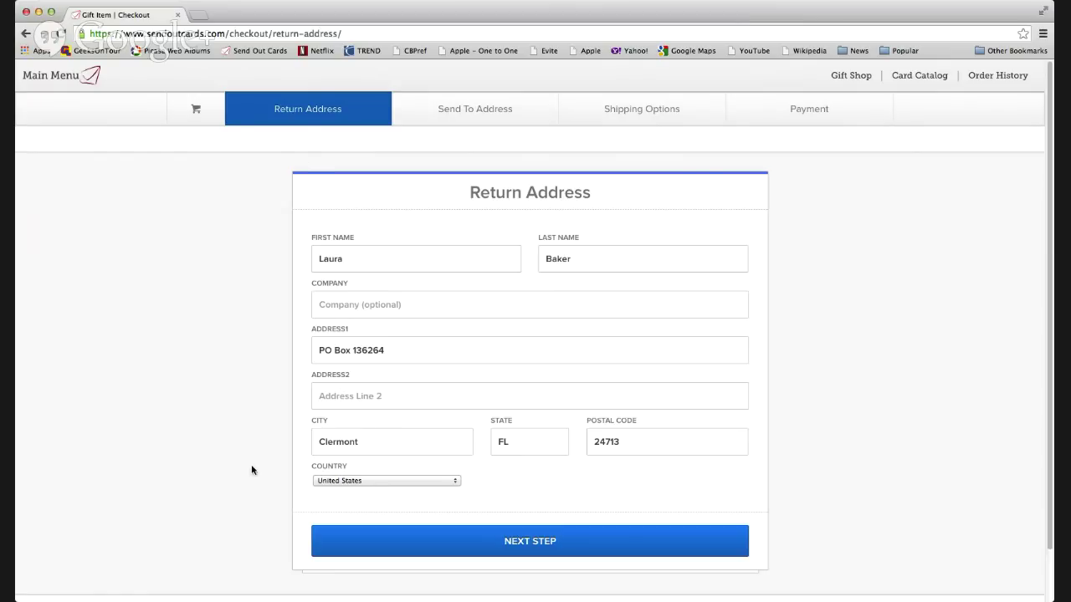
left_click(546, 545)
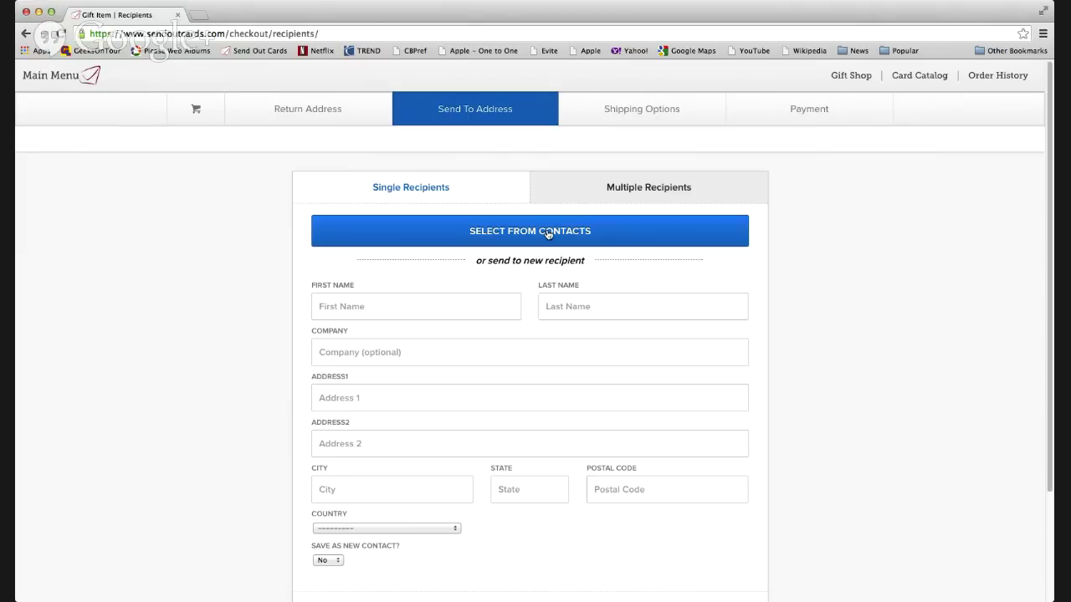
- Address the card to multiple recipients, selecting both people in the contact list, and continue to the shipping options
left_click(664, 188)
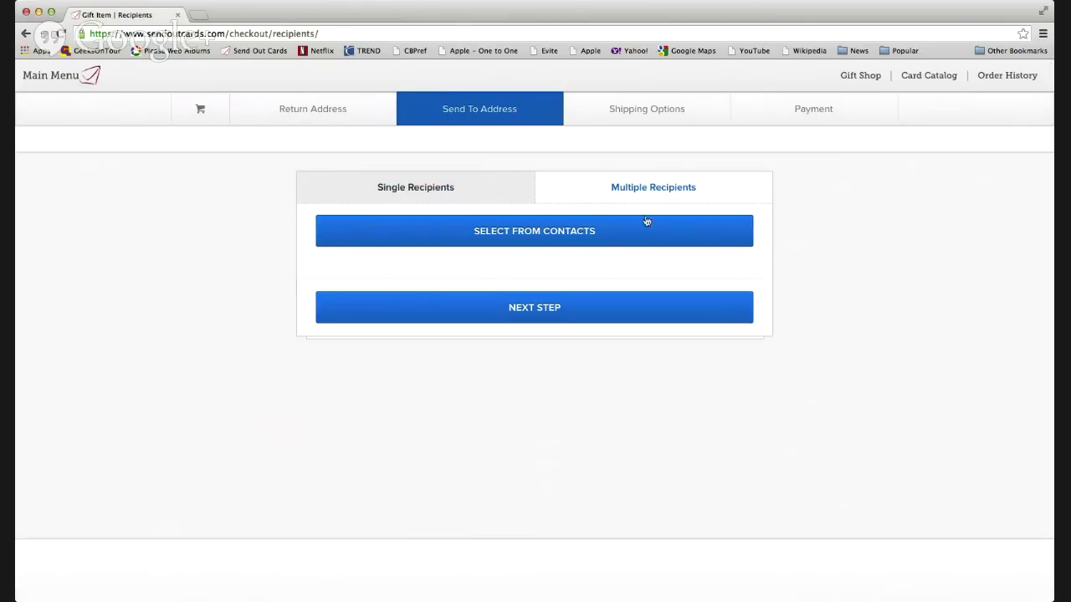
left_click(594, 230)
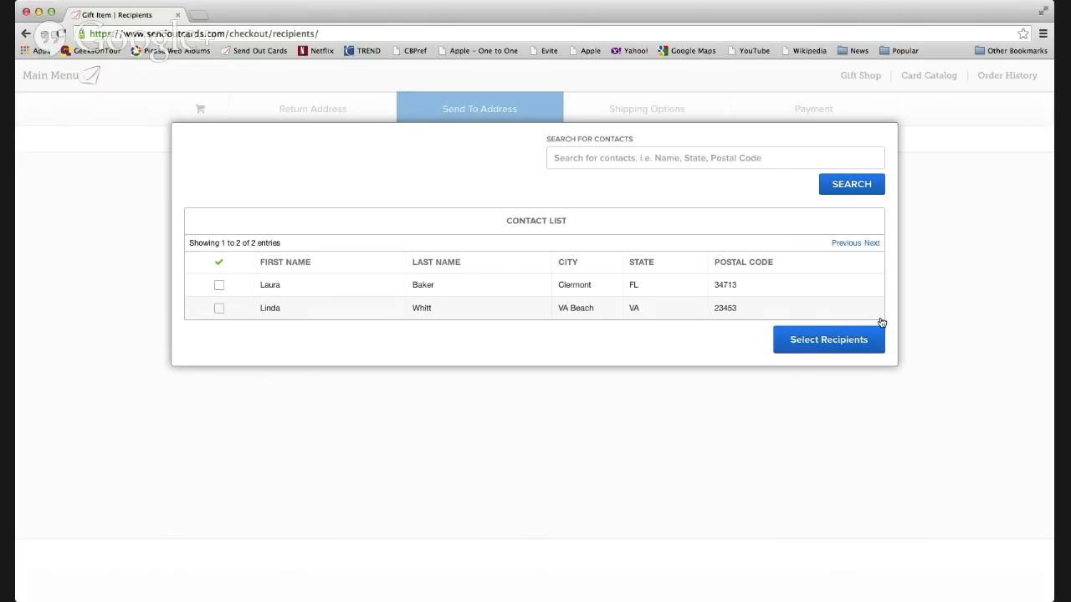
left_click(219, 309)
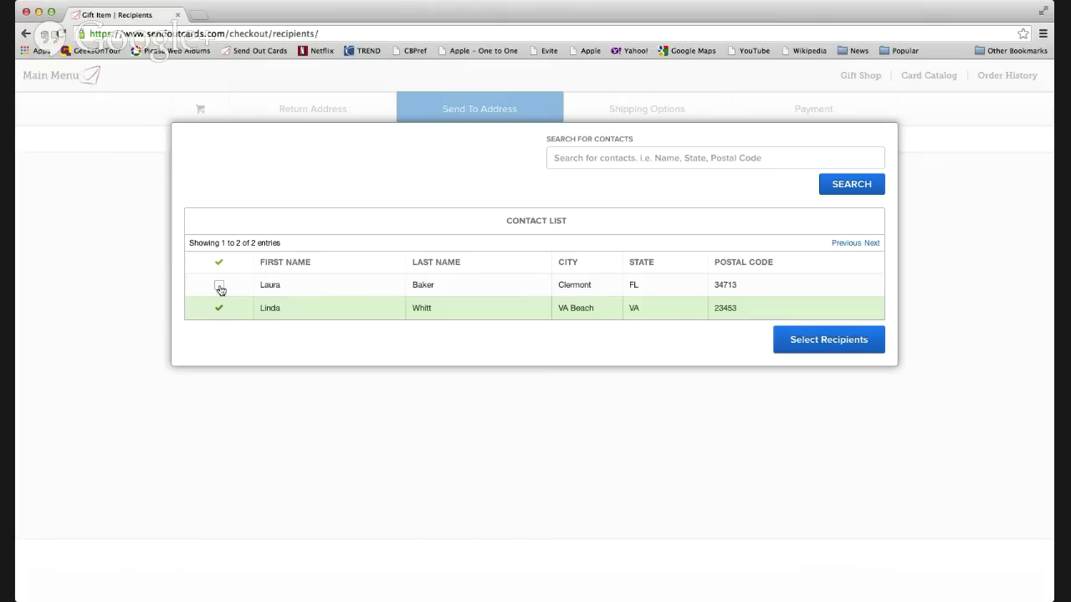
left_click(220, 285)
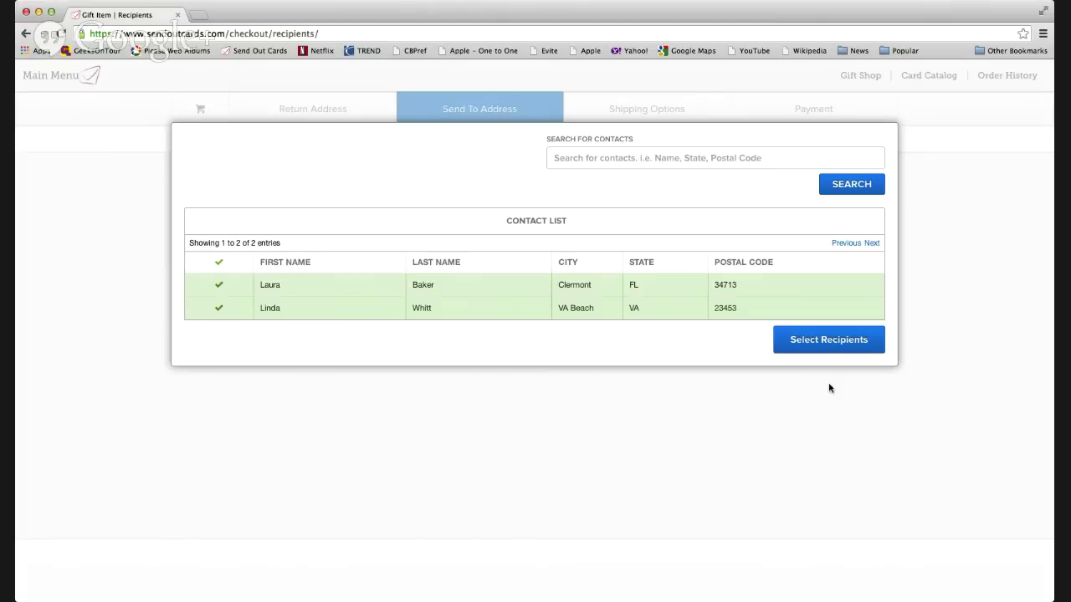
left_click(852, 342)
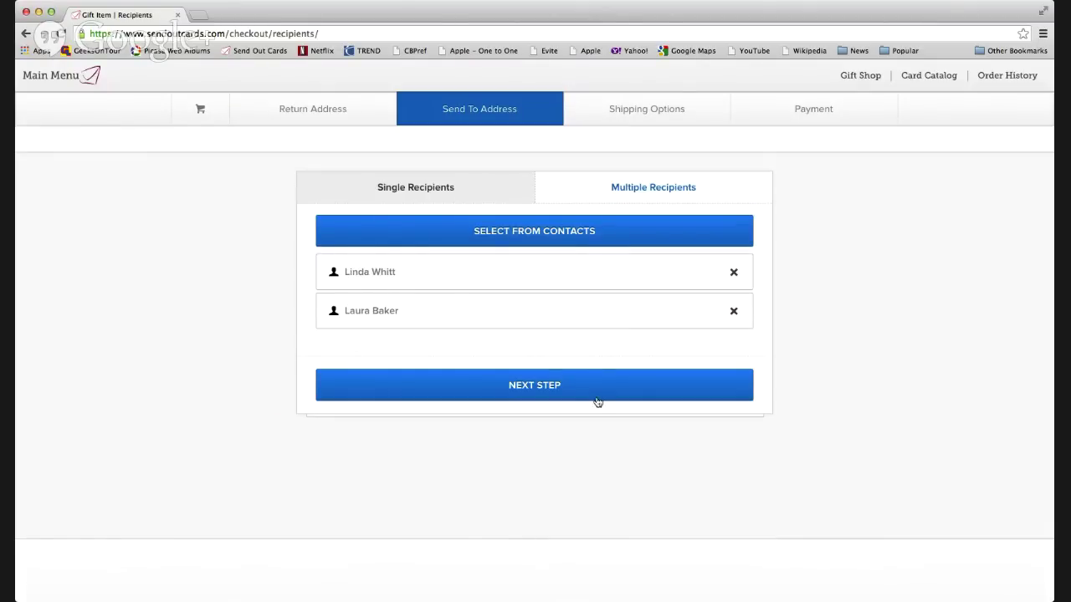
left_click(540, 392)
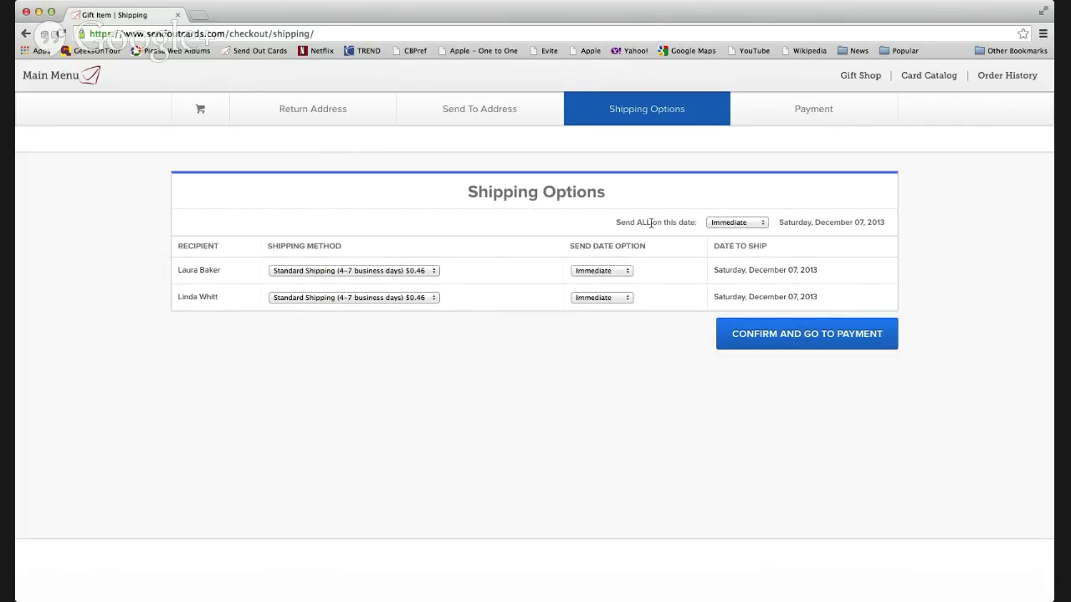
- Switch all recipients to a specific send date, set both ship dates to 2013-12-11, and proceed to payment
left_click(763, 224)
left_click(757, 239)
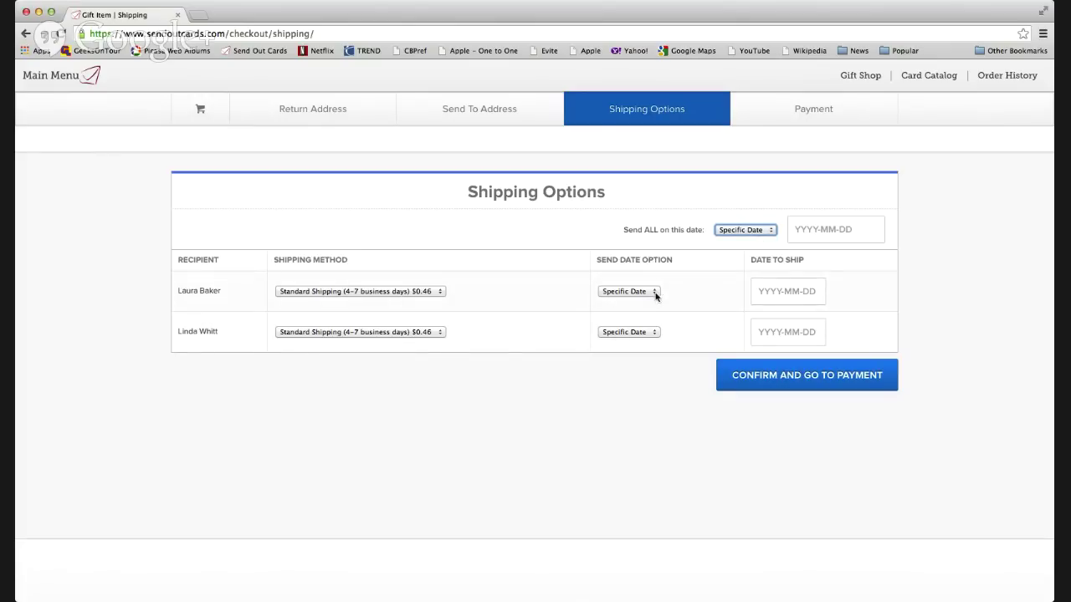
left_click(786, 292)
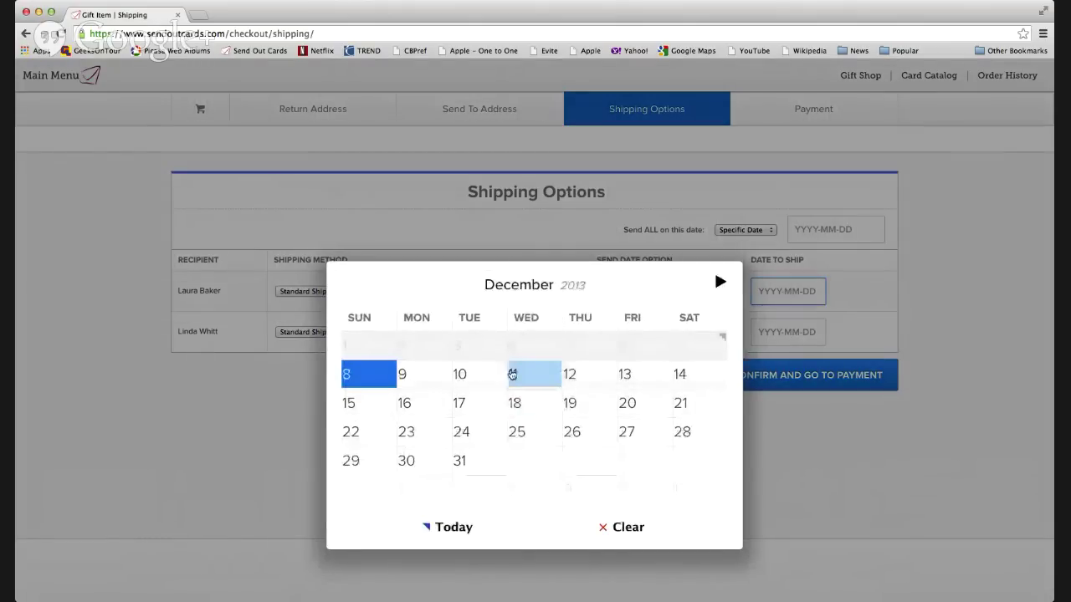
left_click(511, 374)
left_click(801, 334)
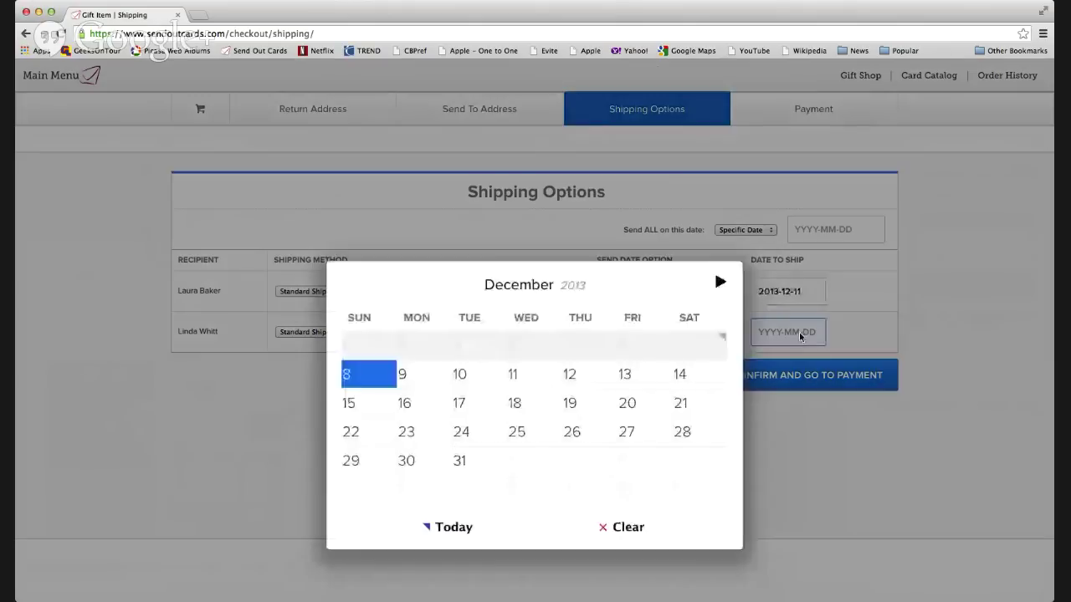
left_click(512, 375)
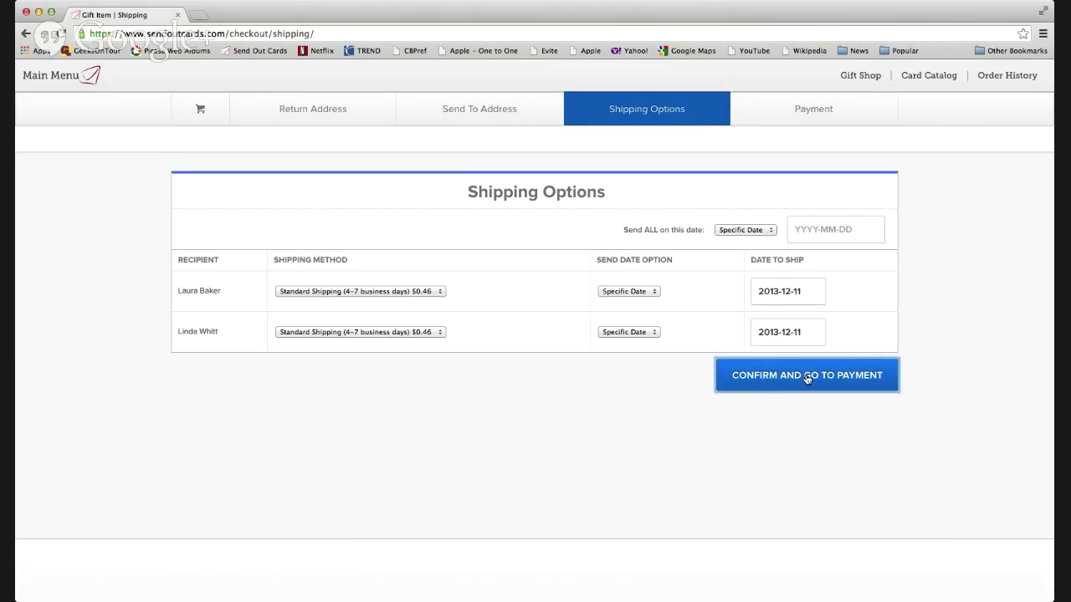
left_click(808, 377)
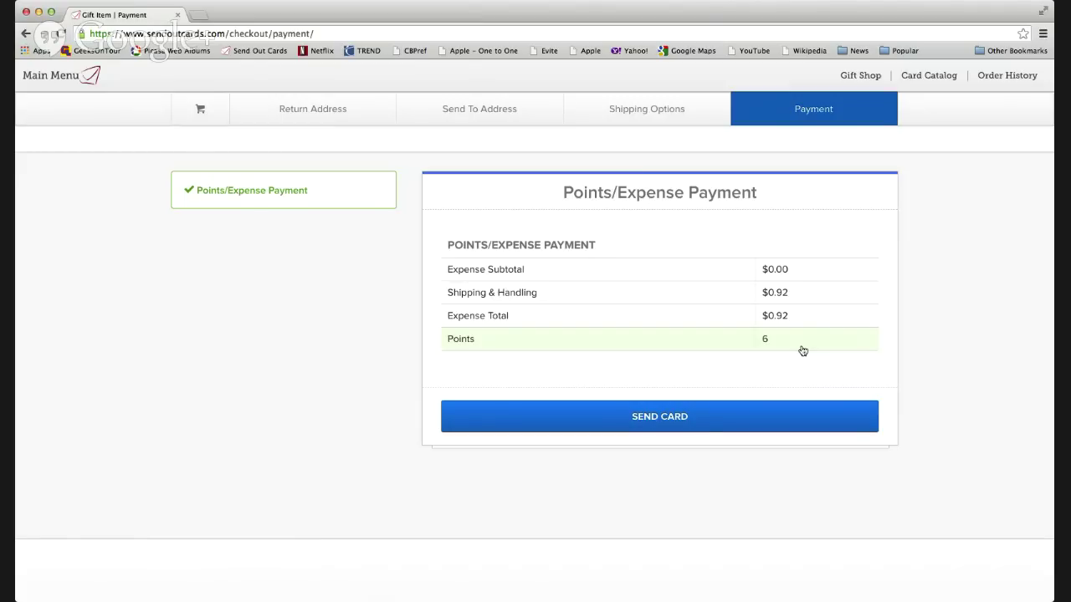
- Send the card using Points/Expense Payment and review the order confirmation's recipients
left_click(667, 419)
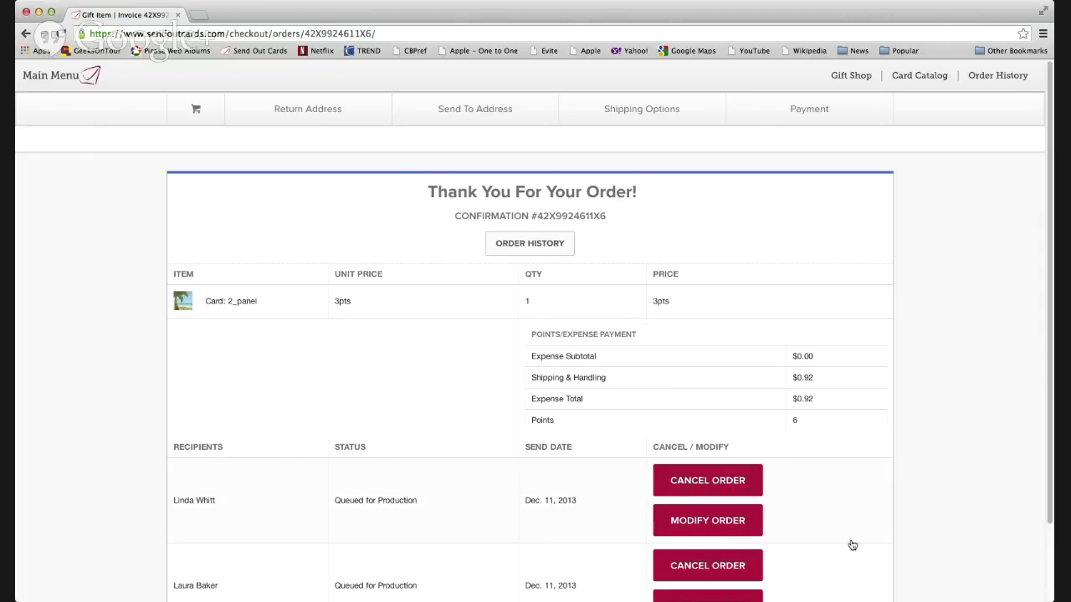
scroll(862, 542, "down", 3)
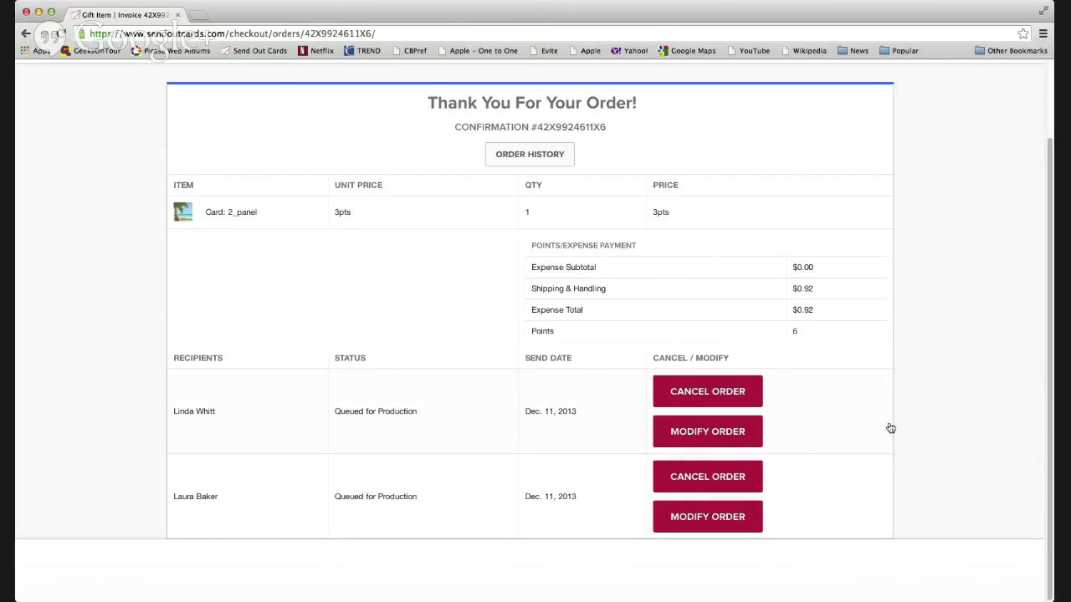
scroll(900, 423, "up", 3)
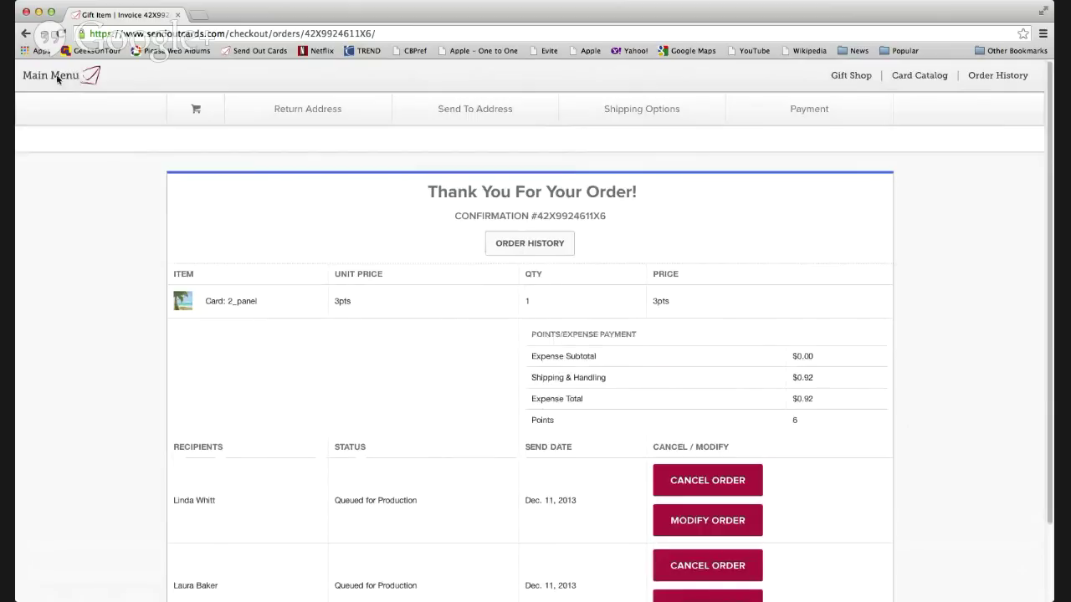
- Return to the main menu and open the saved Holiday 2013 campaign from the campaigns list
left_click(57, 80)
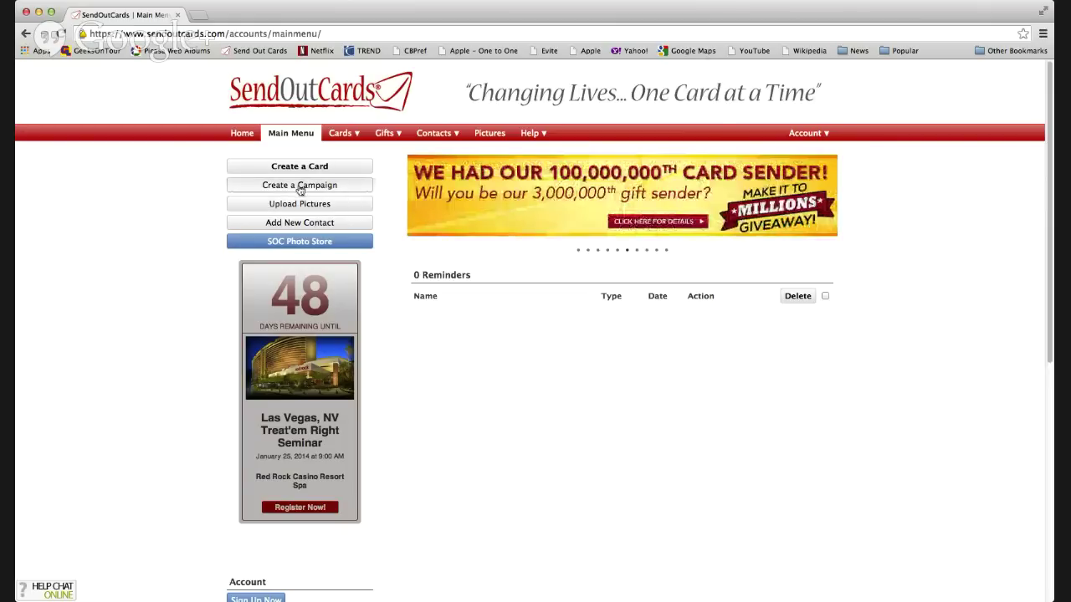
left_click(346, 149)
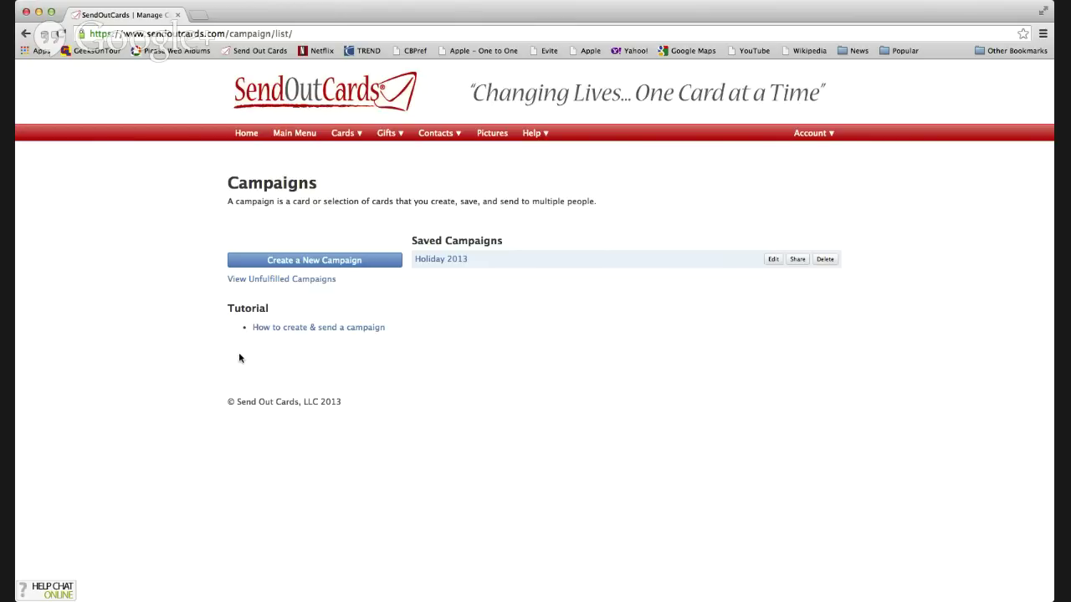
left_click(450, 261)
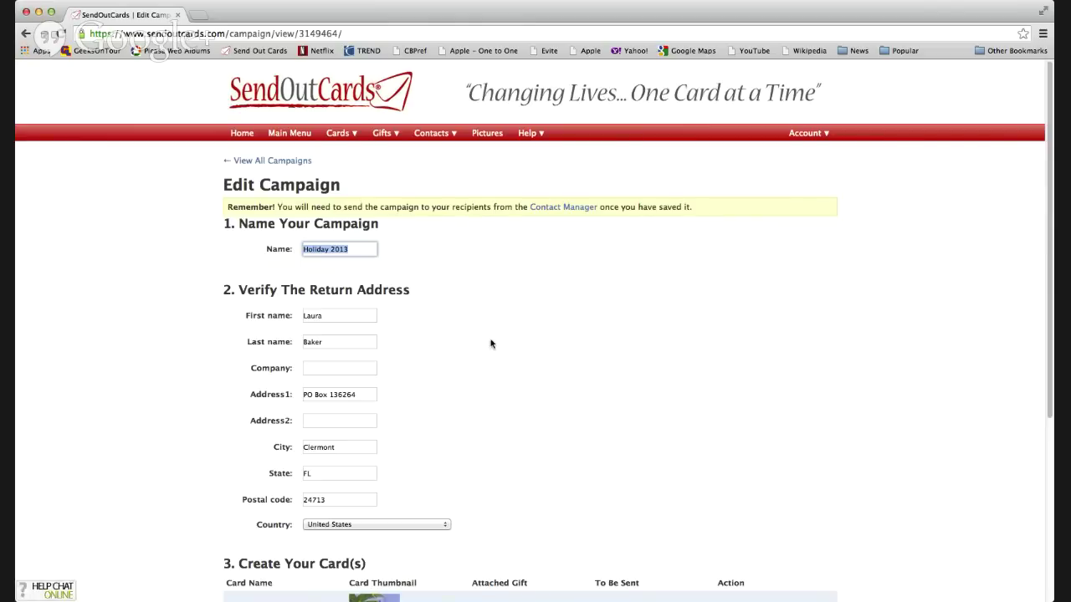
- Open the campaign's Holiday 2013 card in the card editor and check its cover and inside pages
scroll(491, 343, "down", 3)
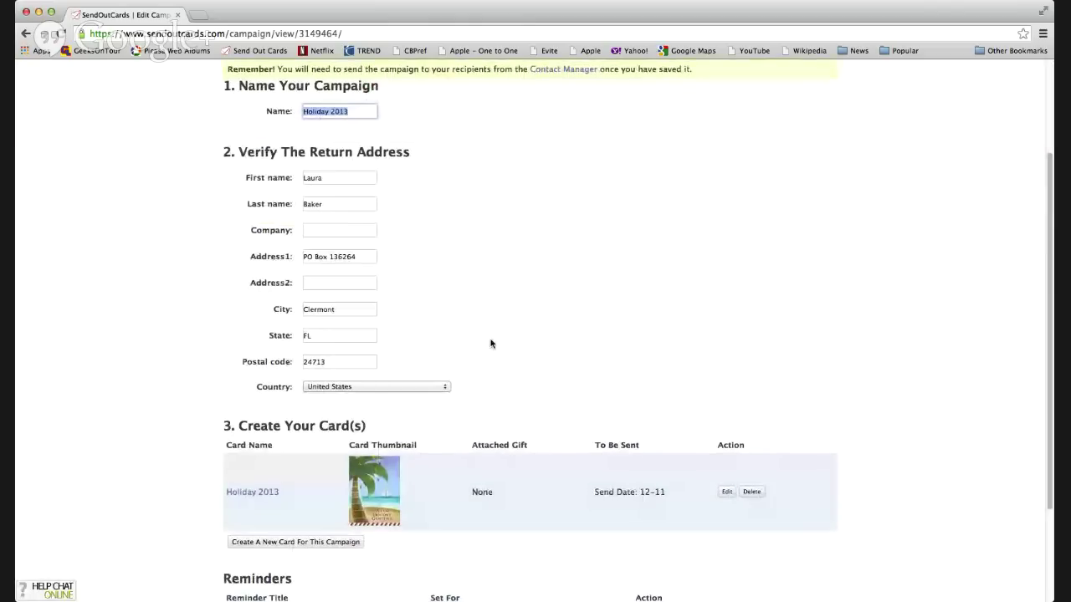
scroll(490, 343, "down", 3)
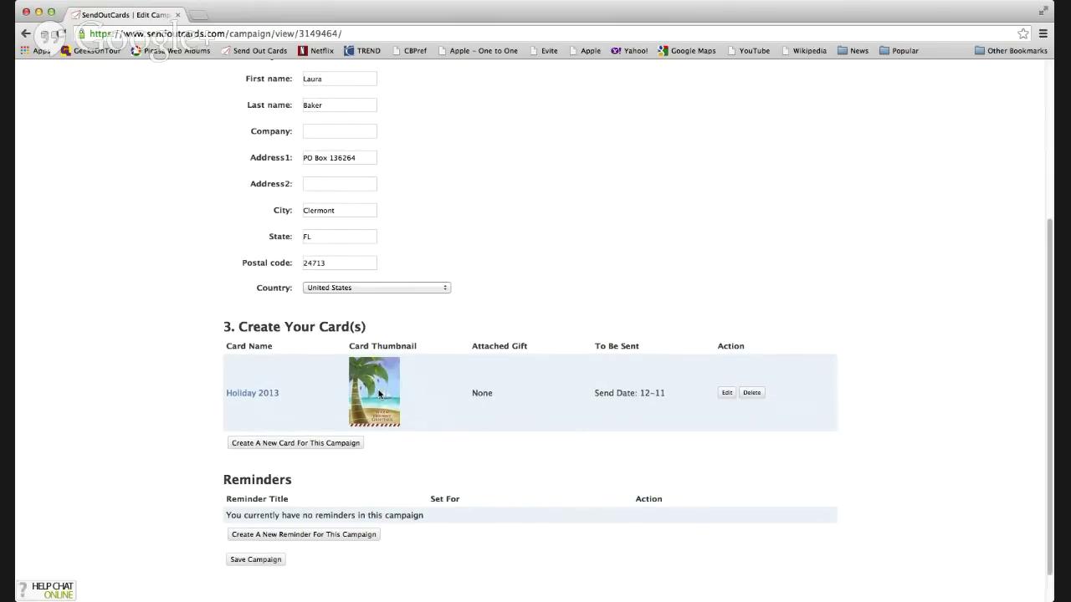
left_click(270, 397)
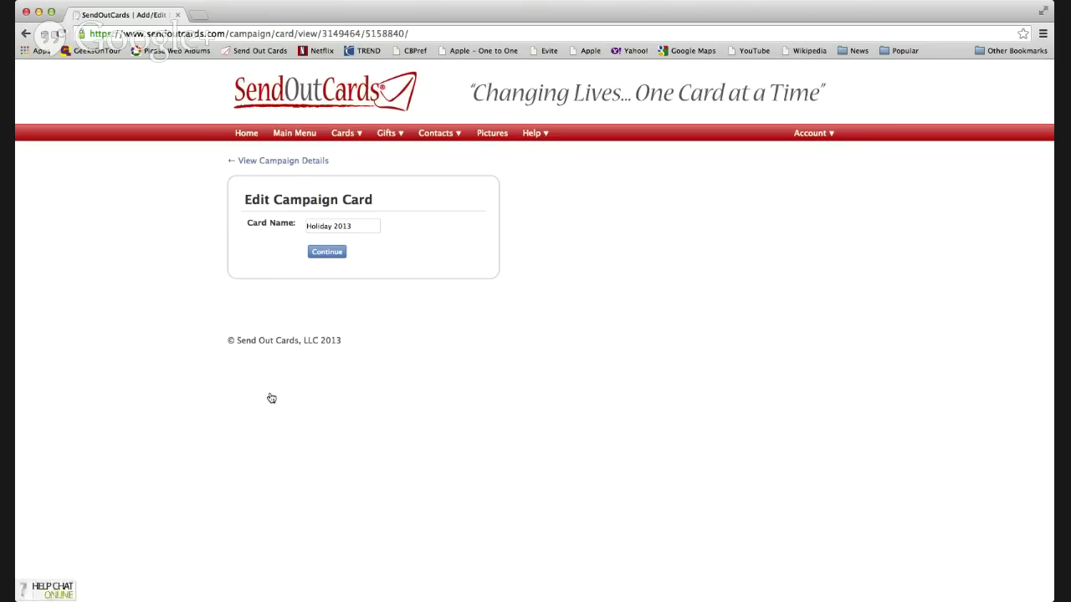
left_click(335, 254)
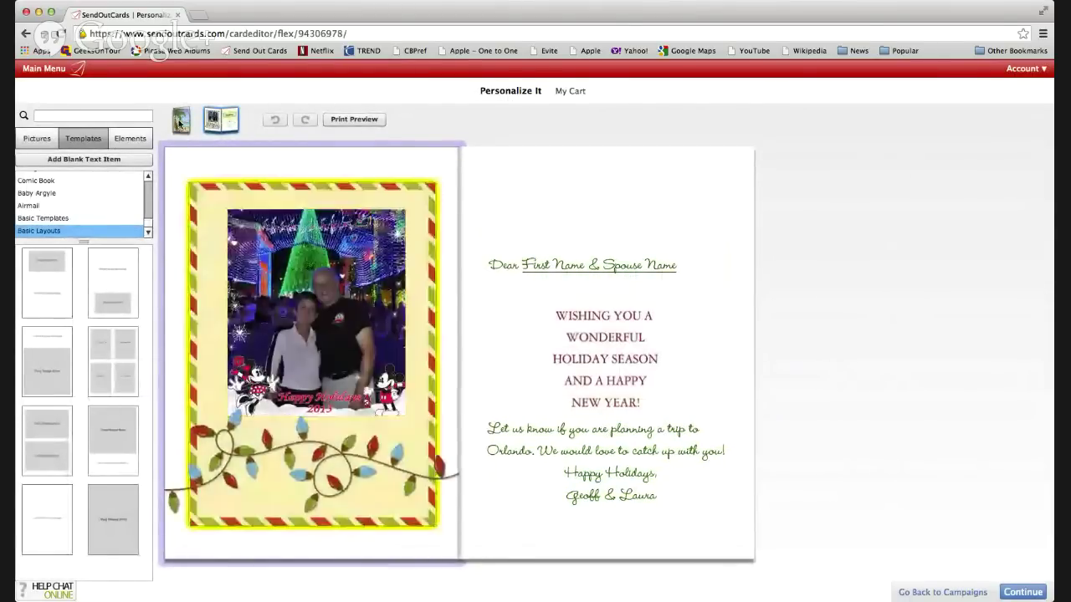
left_click(180, 121)
left_click(222, 121)
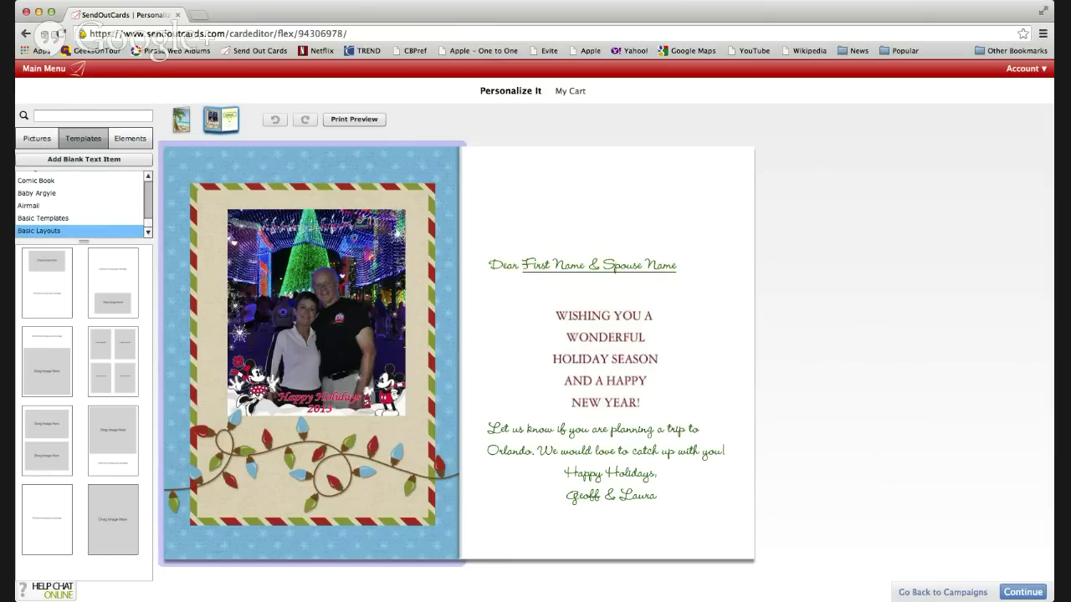
- Keep the card design and continue without a gift to the campaign card's delivery information
left_click(1034, 594)
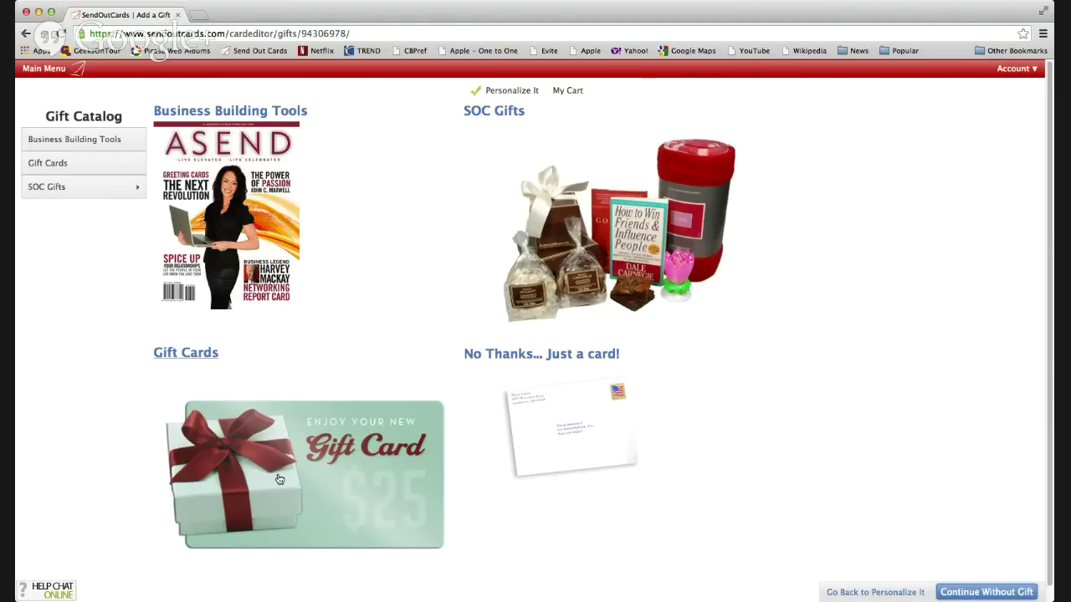
left_click(1016, 593)
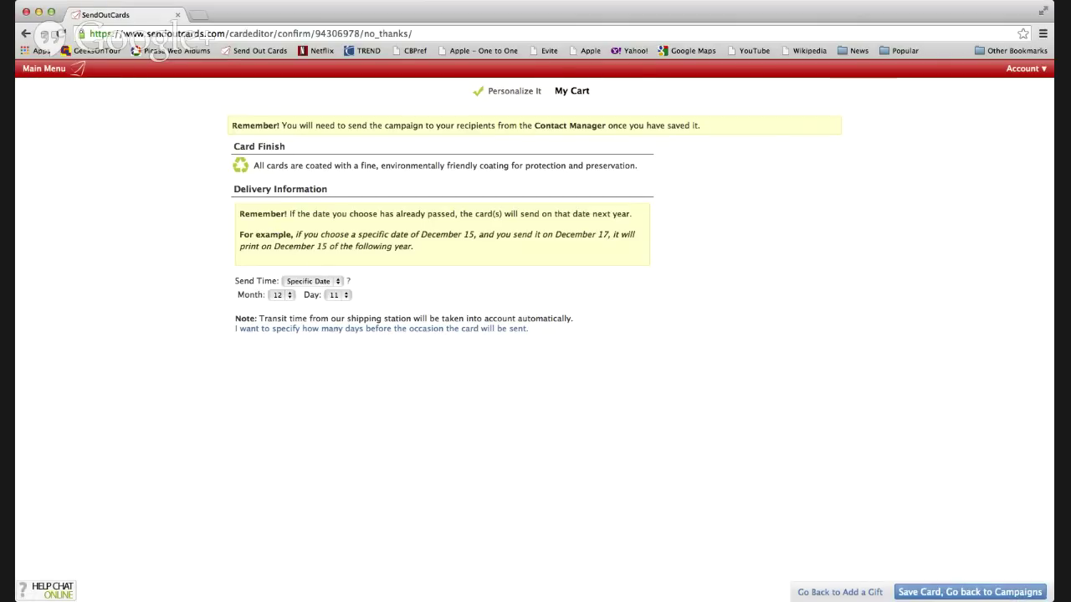
- Save the card with its specific-date delivery of month 12, day 11, and save the Holiday 2013 campaign
left_click(992, 594)
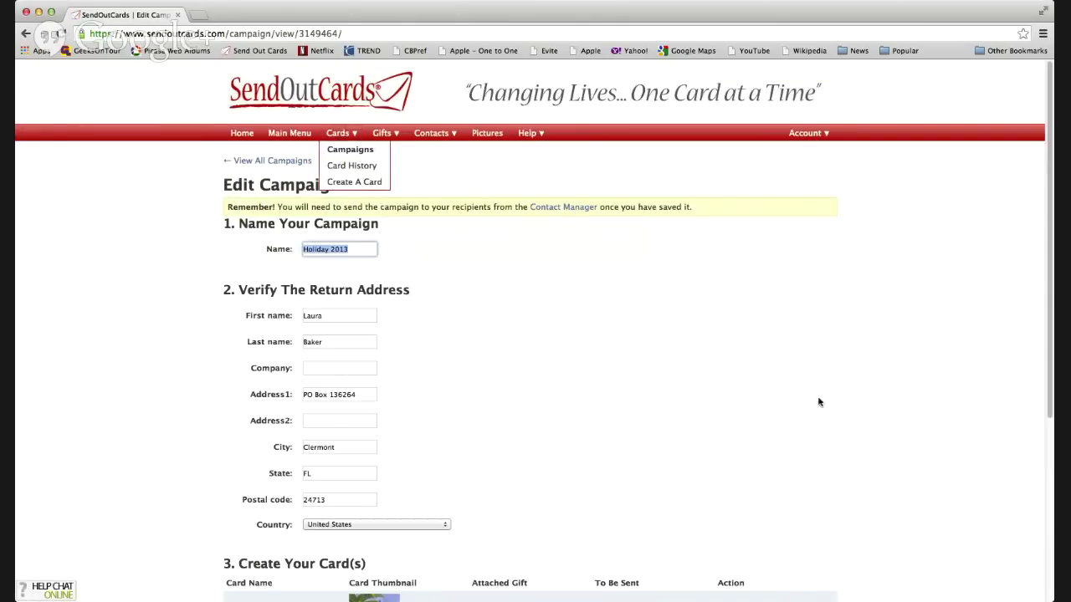
scroll(818, 402, "down", 3)
scroll(818, 401, "down", 2)
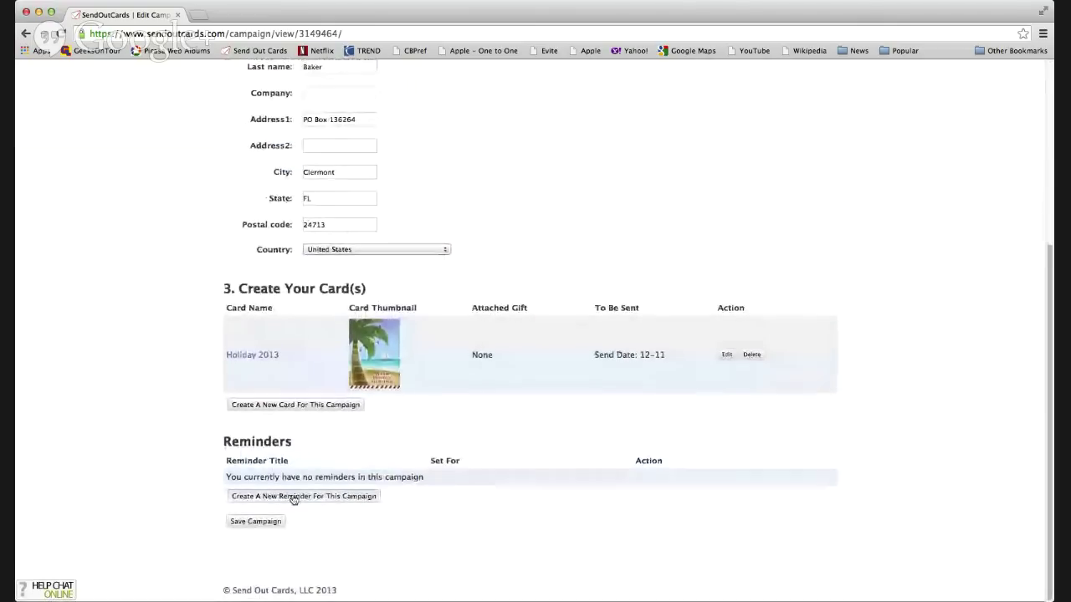
left_click(255, 522)
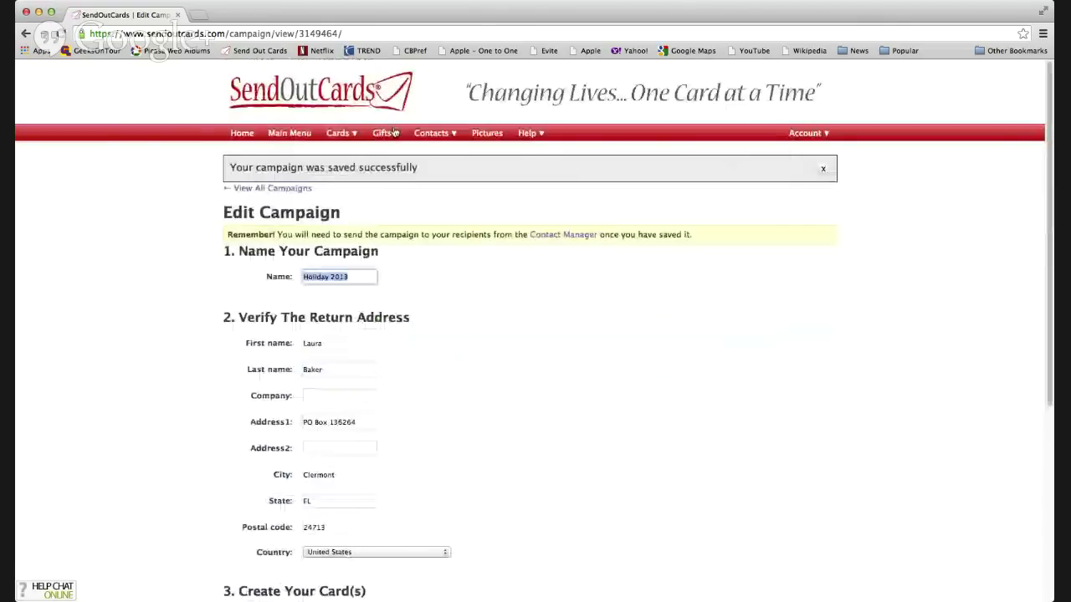
- Return to the main menu, open the contact manager and list the contacts
left_click(338, 134)
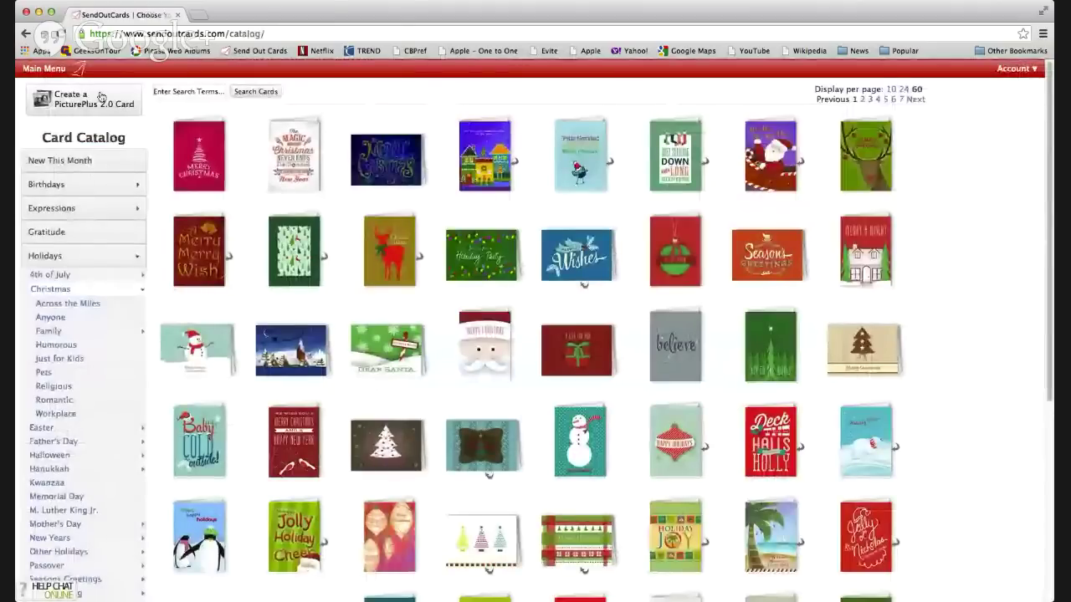
left_click(52, 69)
mouse_move(452, 135)
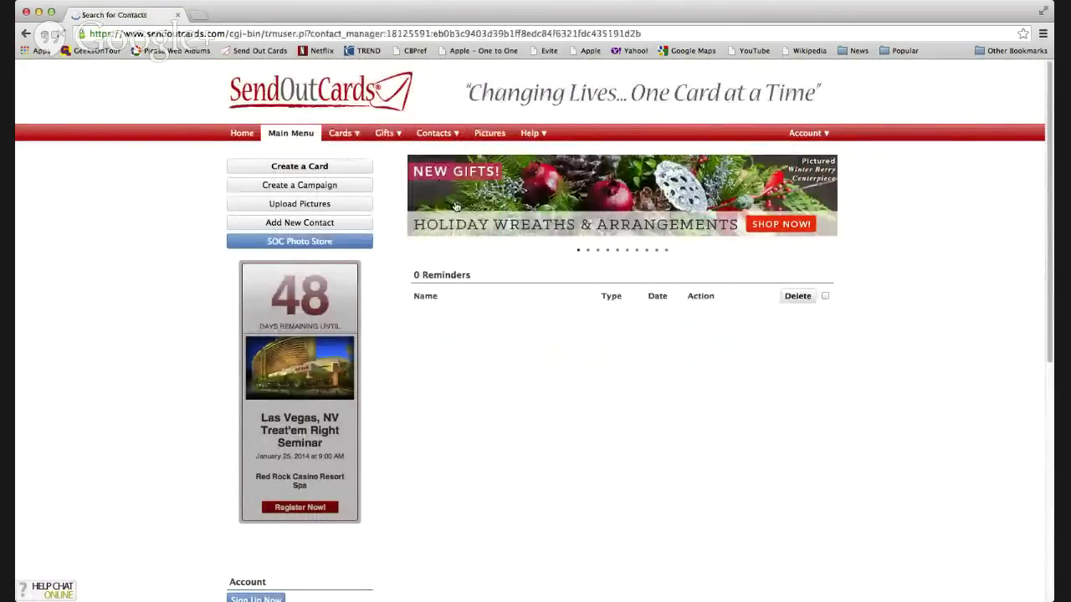
left_click(538, 416)
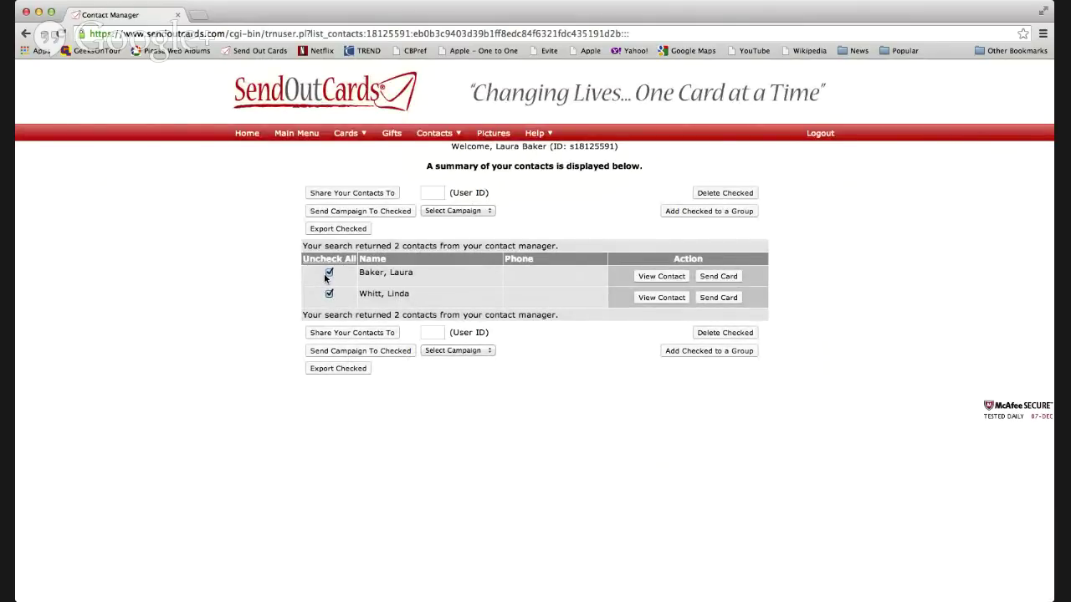
- Try to send the Holiday 2013 campaign to both checked contacts, and close the Send Campaign dialog
left_click(342, 214)
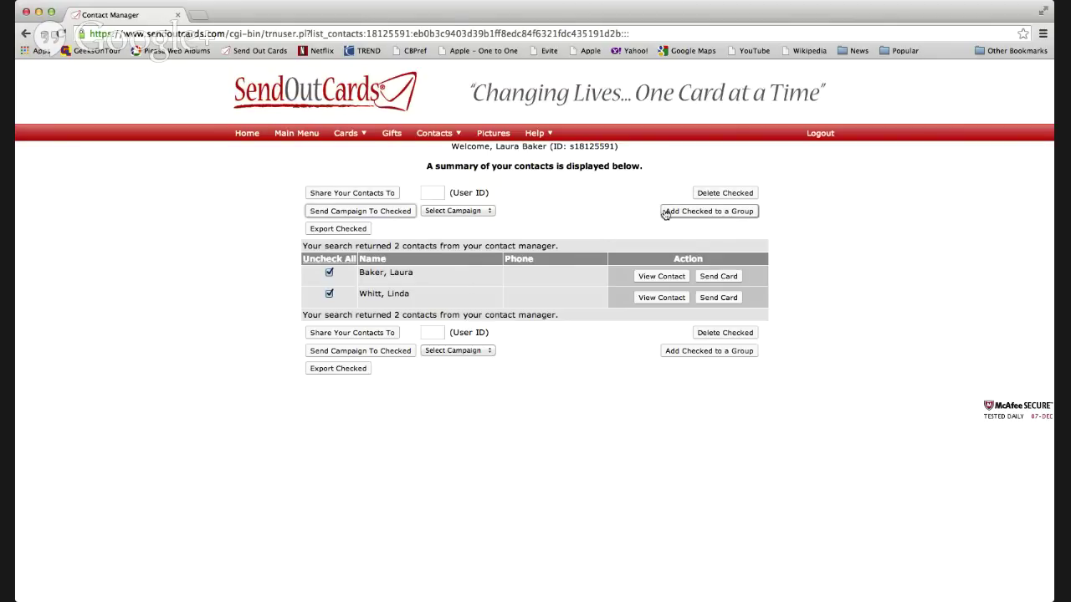
left_click(463, 226)
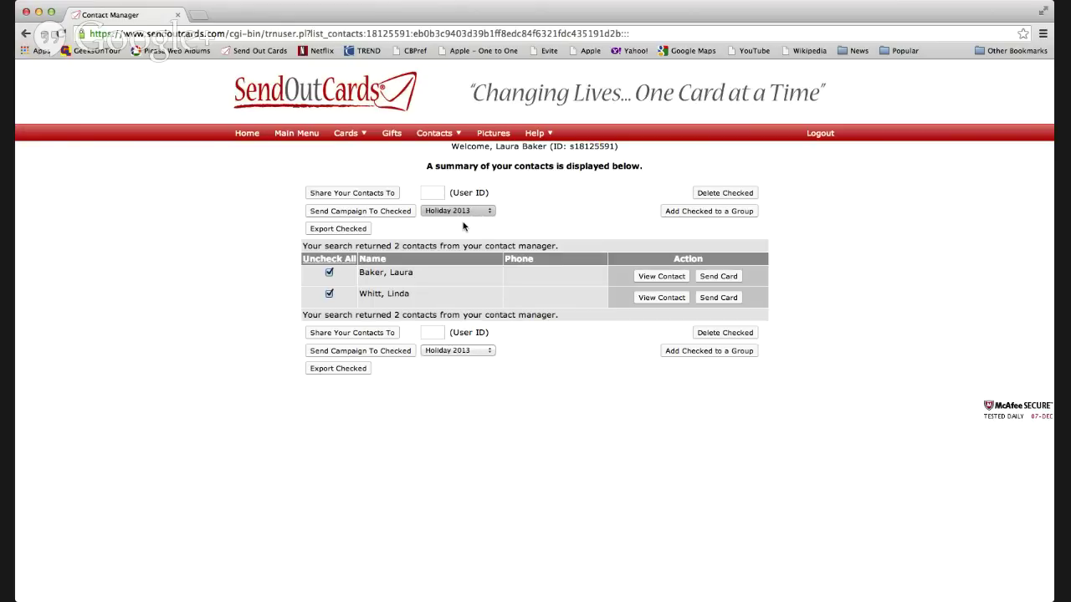
left_click(382, 211)
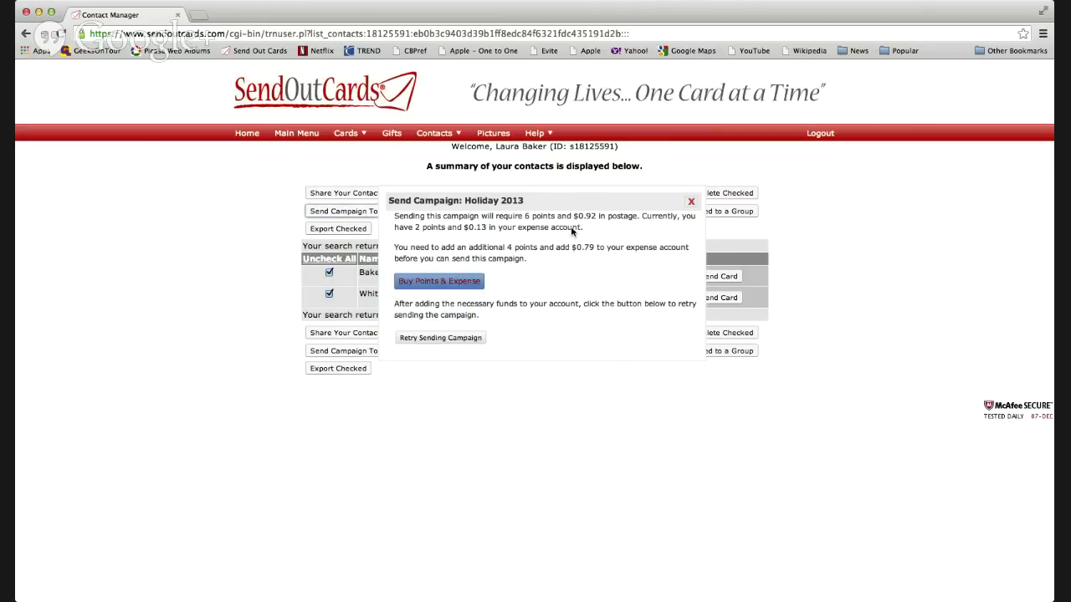
left_click(691, 204)
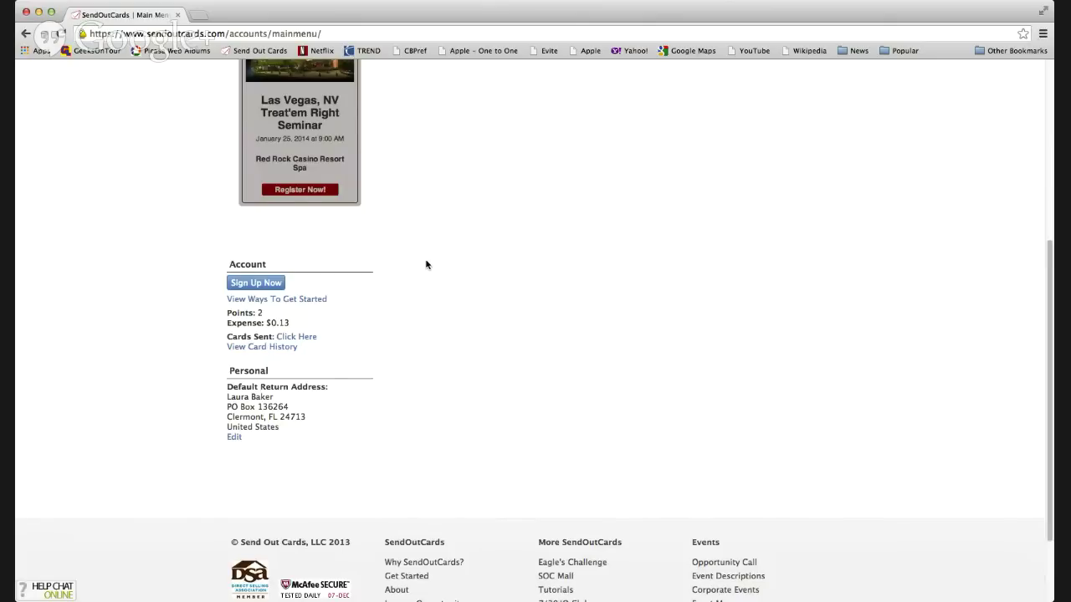
- Open the card history from the main menu's account section and view all scheduled cards
scroll(425, 264, "up", 2)
scroll(425, 264, "down", 3)
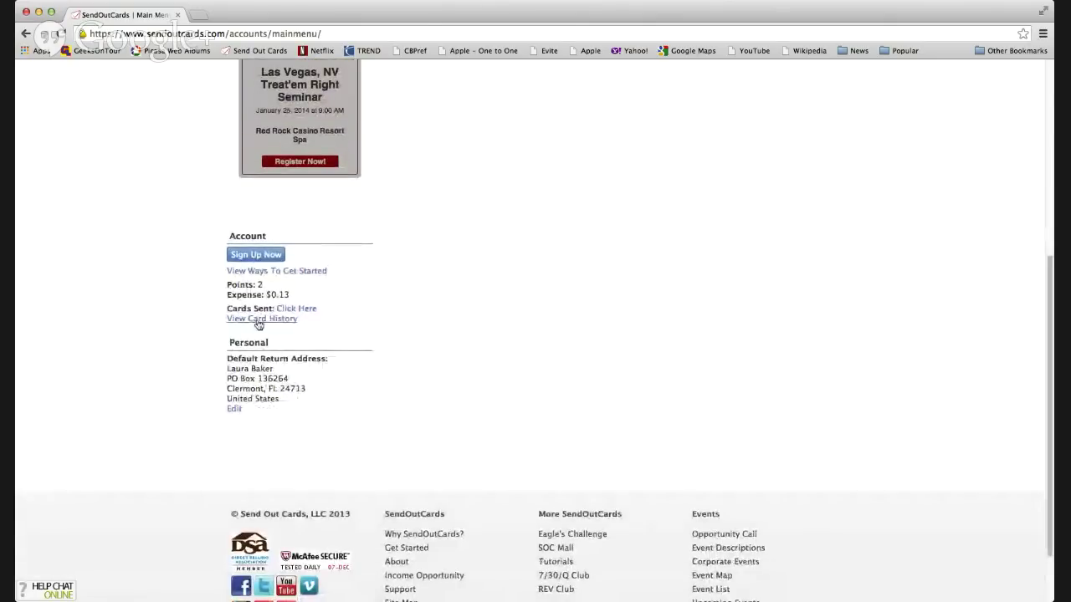
left_click(259, 321)
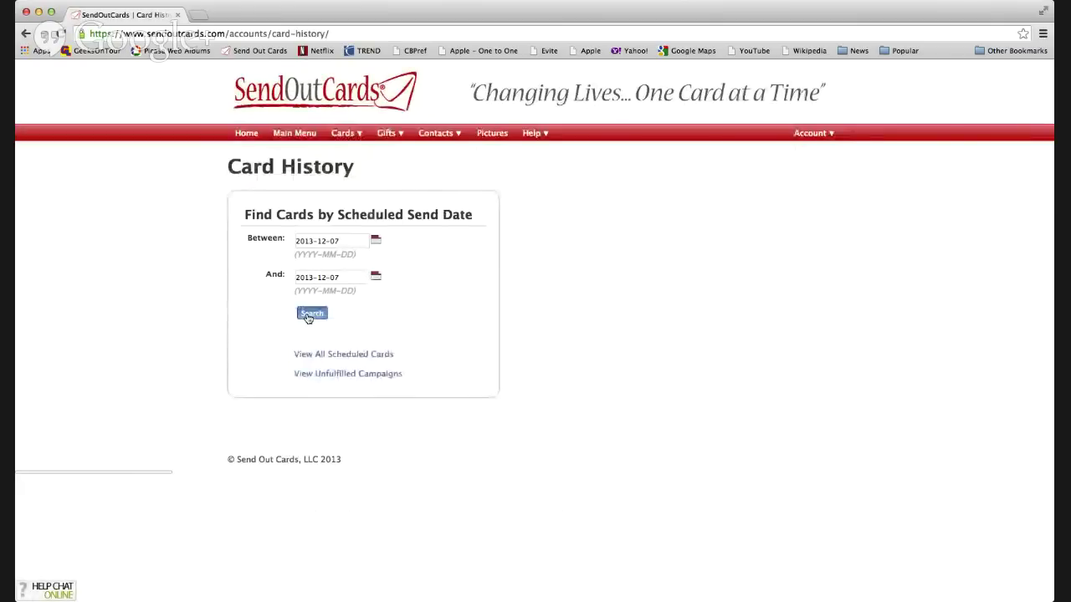
left_click(365, 356)
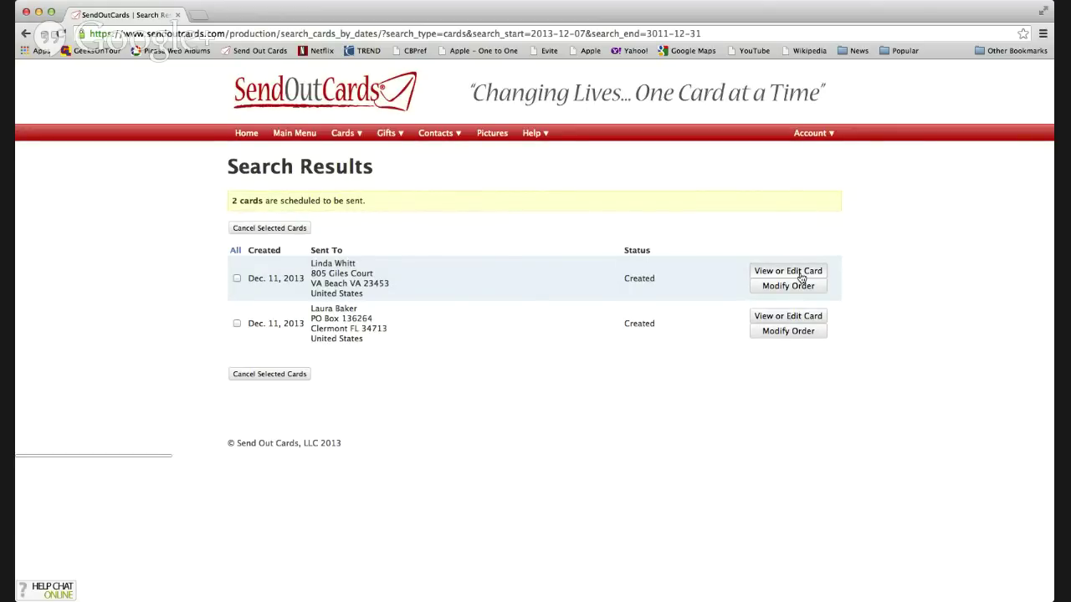
- Select both scheduled cards dated Dec. 11, 2013 and cancel them
left_click(237, 278)
left_click(236, 323)
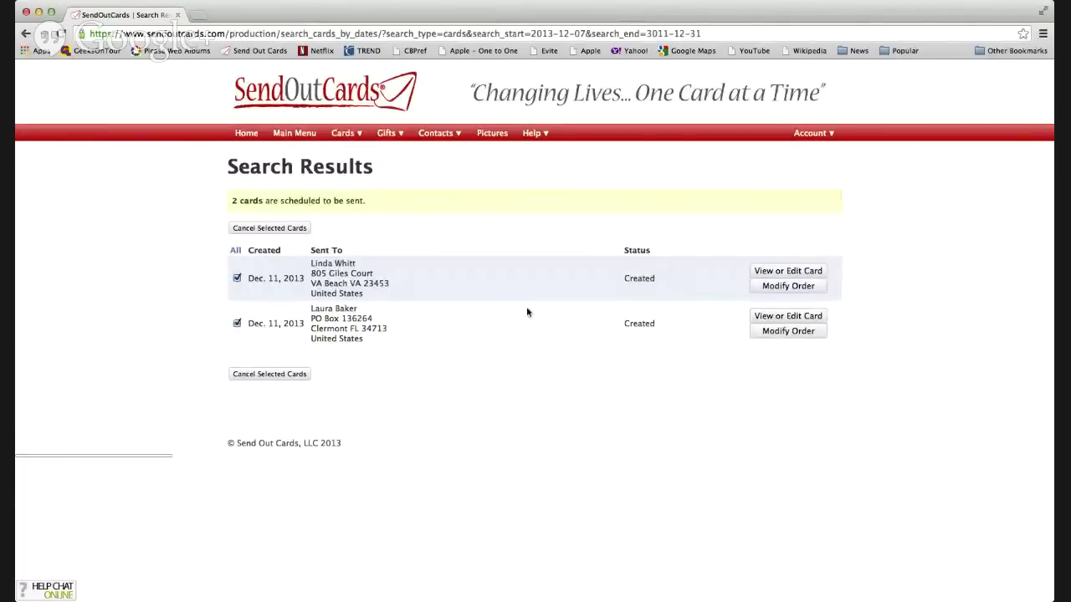
left_click(291, 228)
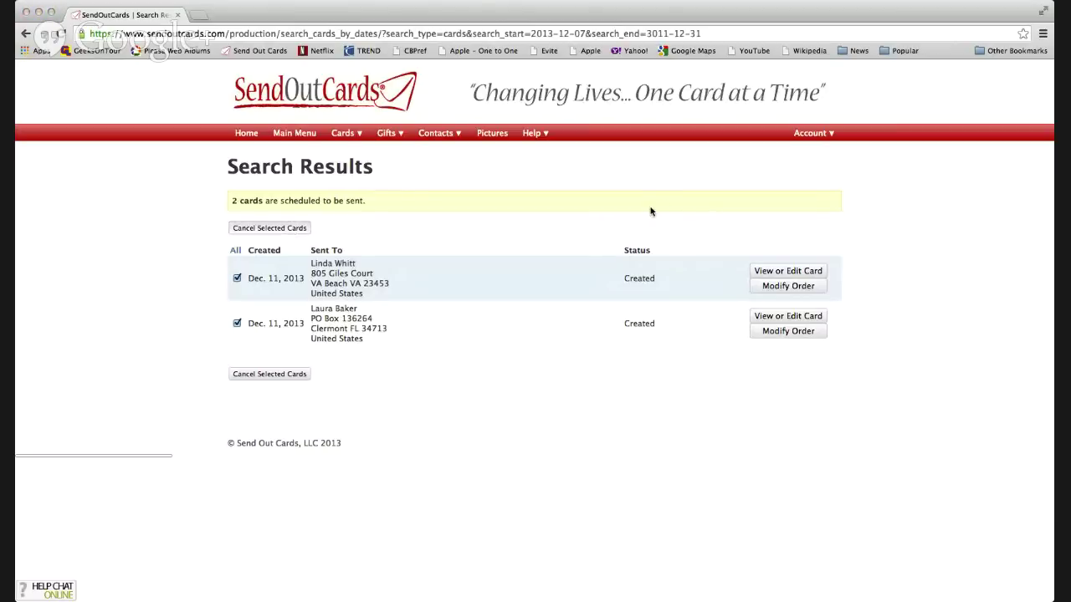
left_click(259, 230)
left_click(267, 230)
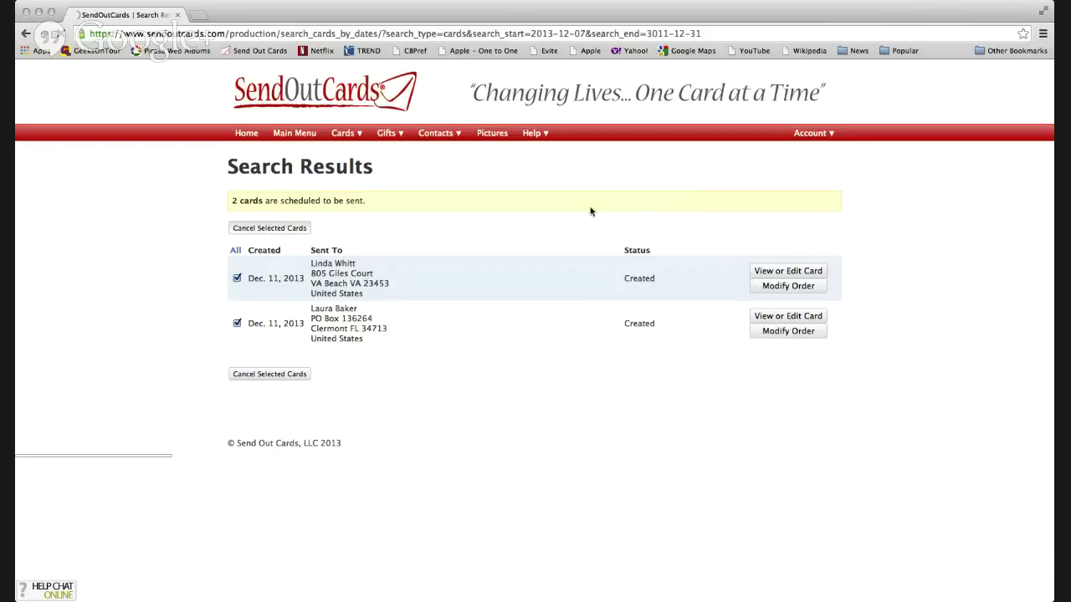